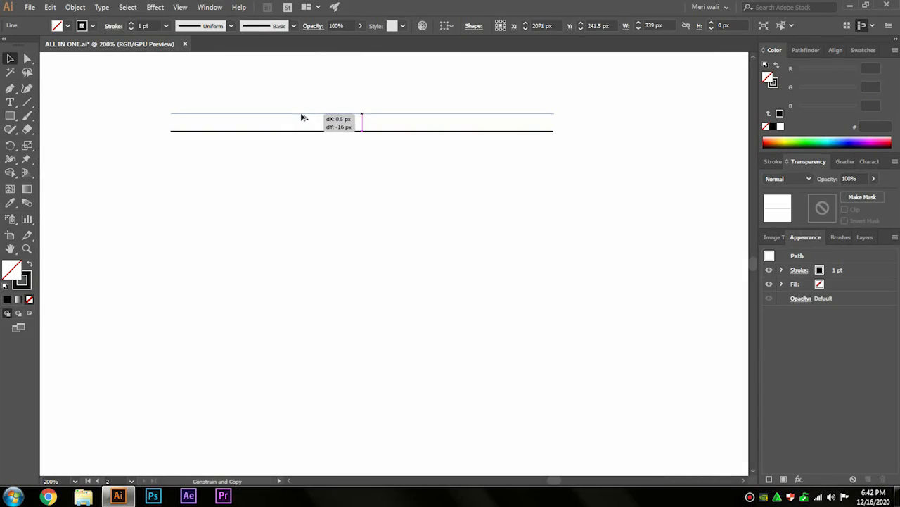
- Duplicate the horizontal 1 pt line to form a close pair, and copy the pair downward until there are three pairs
drag(325, 113, 326, 104)
drag(326, 104, 324, 139)
key(ctrl+d)
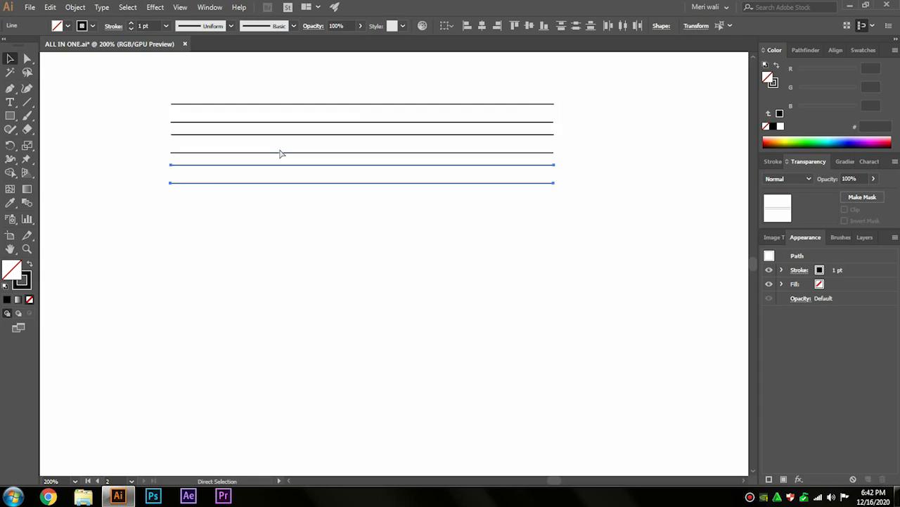
- Copy all three horizontal line pairs below the originals, leaving a gap, and nudge the copied set slightly upward
drag(317, 84, 388, 195)
drag(388, 105, 385, 242)
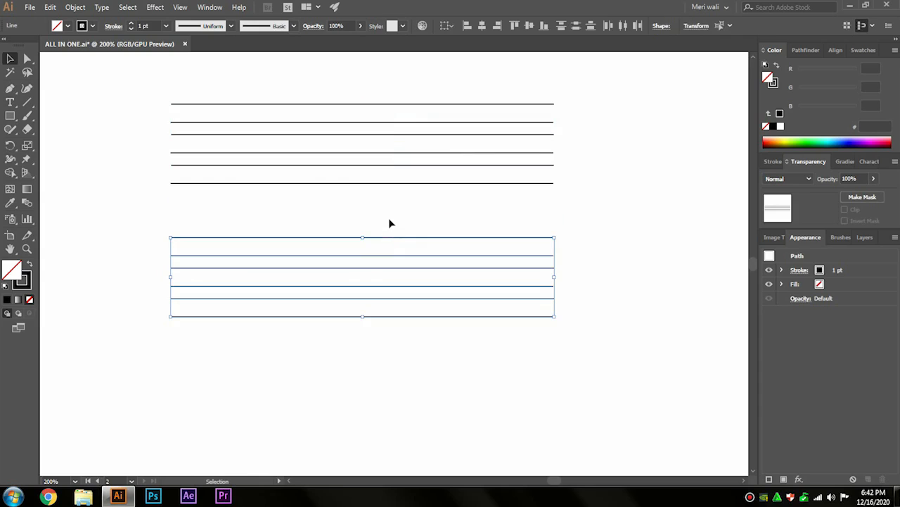
click(390, 223)
click(397, 245)
drag(421, 237, 421, 233)
- Copy the lower set of six lines, rotate it 90 degrees and place it vertically across the left part of the horizontals
drag(420, 233, 365, 287)
drag(403, 378, 298, 223)
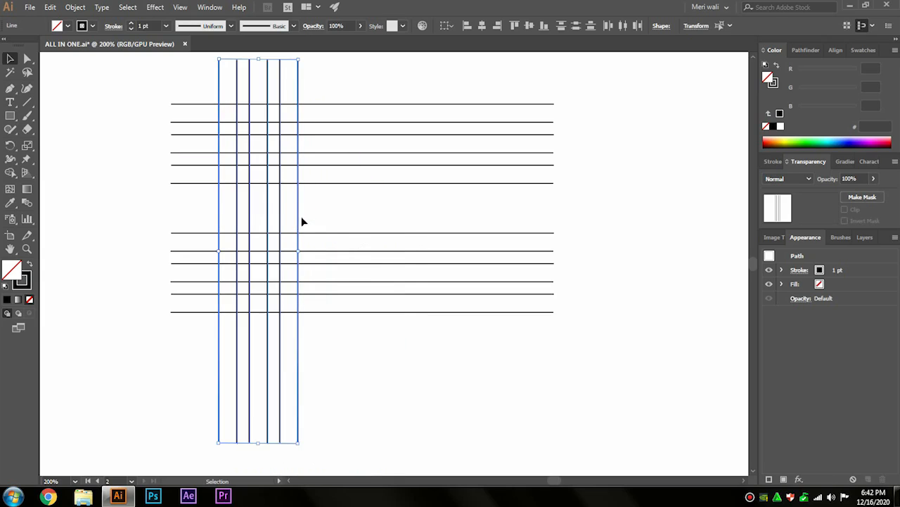
click(338, 228)
- Add one more horizontal line pair near the lower ends of the verticals and two more vertical pairs to the right of the stem lines
click(352, 296)
drag(370, 301, 365, 406)
click(373, 376)
drag(323, 347, 459, 372)
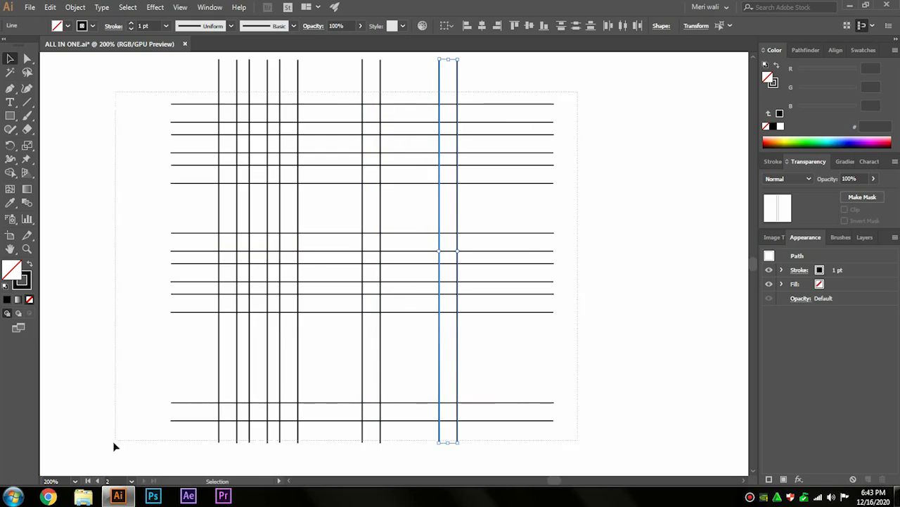
- Select all guide lines and use Shape Builder with black fill to merge the F's outer left stem and top bar
key(ctrl+a)
click(11, 173)
click(29, 263)
mouse_move(226, 415)
mouse_down()
mouse_move(228, 87)
mouse_move(223, 94)
mouse_move(504, 108)
mouse_move(498, 110)
mouse_up()
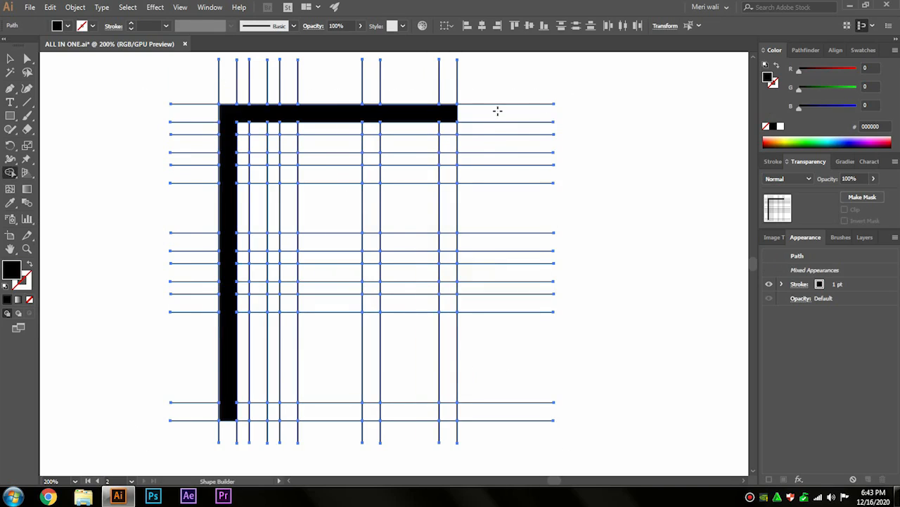
- Merge the remaining inner bars, arm ends and base of the striped letter F into the black shape with Shape Builder
mouse_move(227, 412)
mouse_down()
mouse_move(271, 414)
mouse_move(296, 302)
mouse_move(361, 305)
mouse_move(375, 287)
mouse_move(375, 244)
mouse_up()
mouse_move(294, 243)
mouse_down()
mouse_move(293, 186)
mouse_move(423, 187)
mouse_up()
key(ctrl+z)
mouse_move(296, 175)
mouse_down()
mouse_move(450, 177)
mouse_move(451, 116)
mouse_move(444, 145)
mouse_move(263, 143)
mouse_move(261, 243)
mouse_up()
mouse_move(239, 242)
mouse_down()
mouse_move(287, 242)
mouse_move(258, 387)
mouse_move(263, 276)
mouse_move(354, 275)
mouse_up()
- Move the black striped F off the guide lines and delete all leftover guides
click(74, 480)
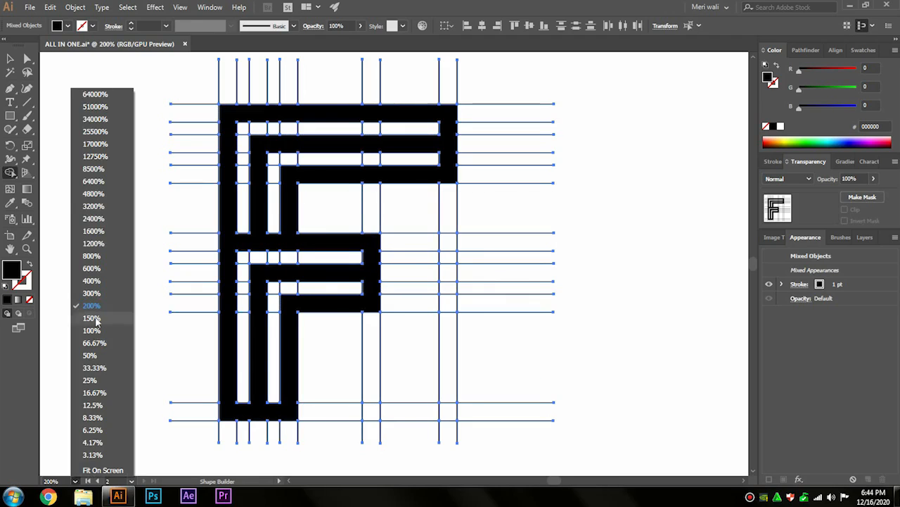
click(95, 319)
click(10, 58)
click(141, 156)
drag(316, 251, 619, 250)
drag(499, 105, 153, 410)
key(Delete)
- Move the striped F back to the middle of the artboard and enlarge it proportionally
drag(579, 271, 337, 270)
drag(376, 145, 375, 121)
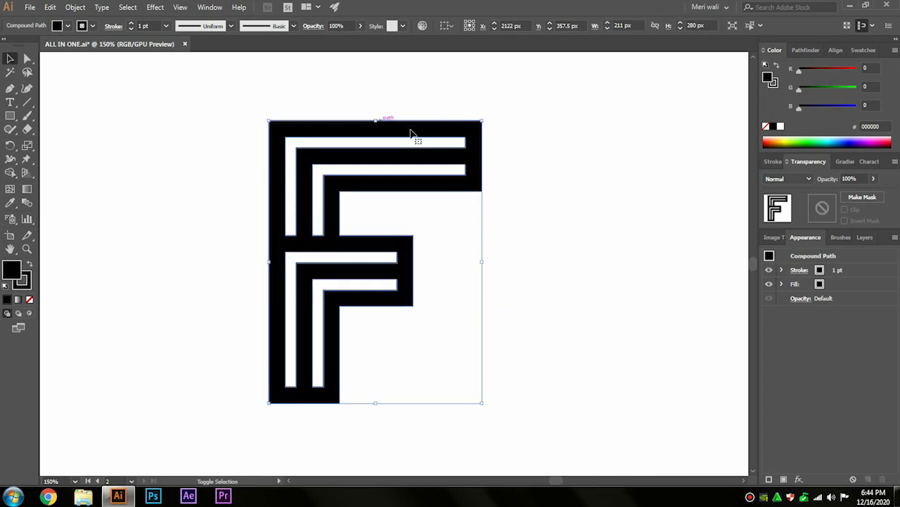
click(591, 179)
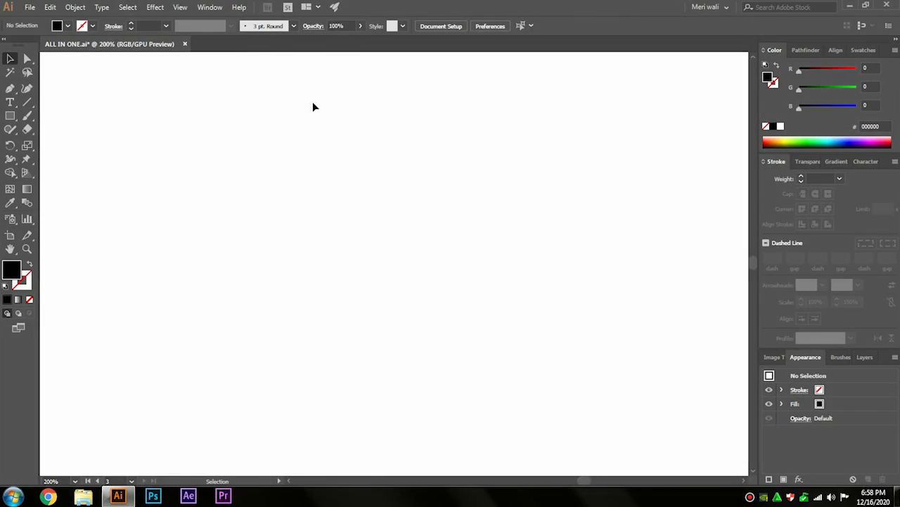
- Draw a circle with no fill and a black outline, and duplicate it into a horizontal row of three touching circles
right_click(10, 115)
click(56, 143)
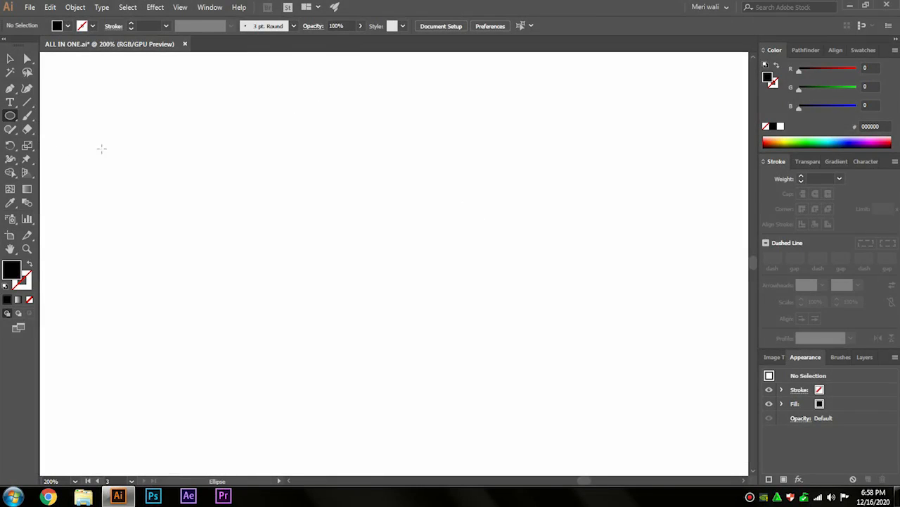
drag(207, 117, 328, 129)
click(29, 266)
key(ctrl+d)
- Copy the row downward into a three-by-three circle grid and overlay two 222 px circles, the second one row lower
drag(151, 102, 345, 204)
drag(320, 125, 345, 174)
key(ctrl+d)
click(465, 189)
mouse_move(328, 207)
mouse_down()
mouse_move(318, 82)
mouse_move(367, 77)
mouse_move(364, 175)
mouse_up()
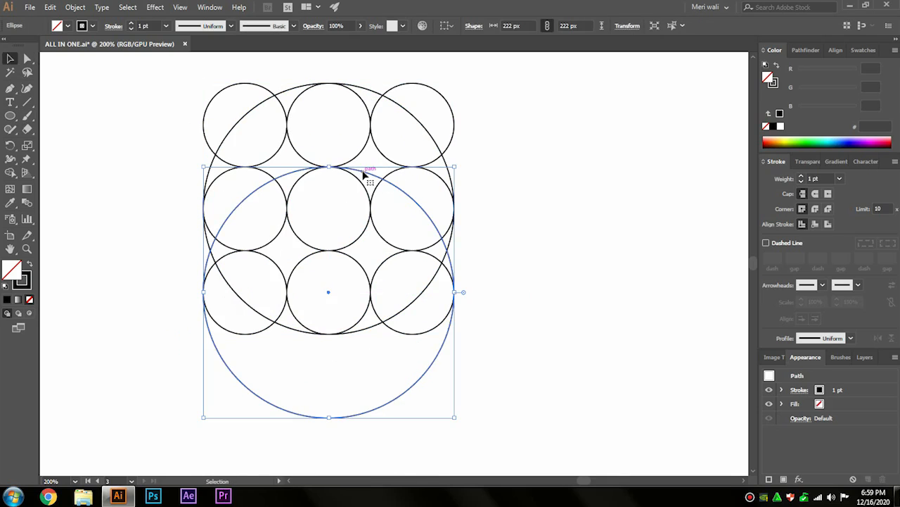
- Draw four 320 px horizontal lines along the circle row edges and a 275 px vertical line touching the left side of the circles
mouse_move(128, 99)
mouse_down()
mouse_move(130, 110)
mouse_move(423, 109)
mouse_up()
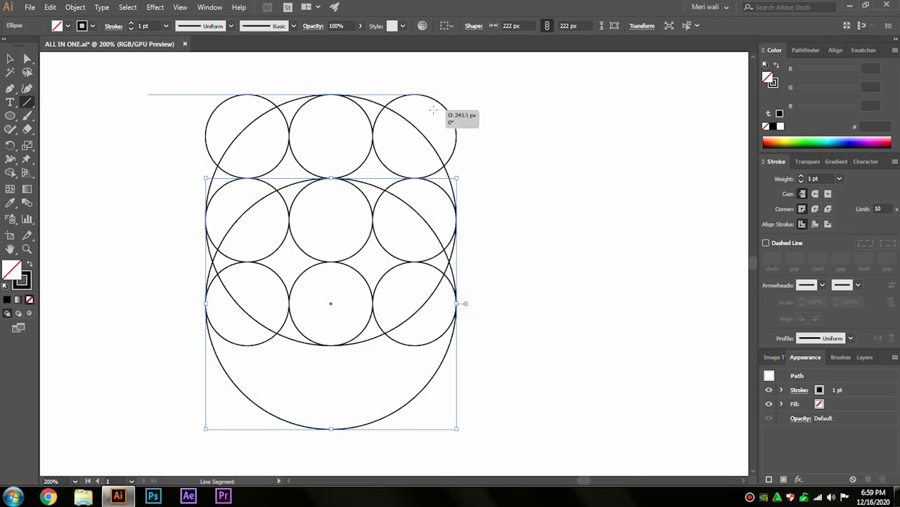
drag(505, 106, 497, 180)
click(12, 59)
key(ctrl+d)
key(ctrl+d)
click(28, 102)
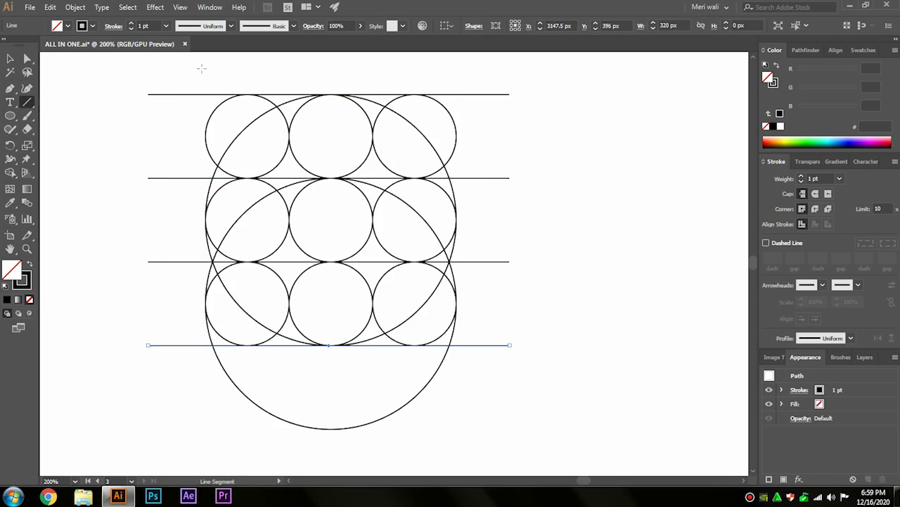
drag(208, 80, 199, 390)
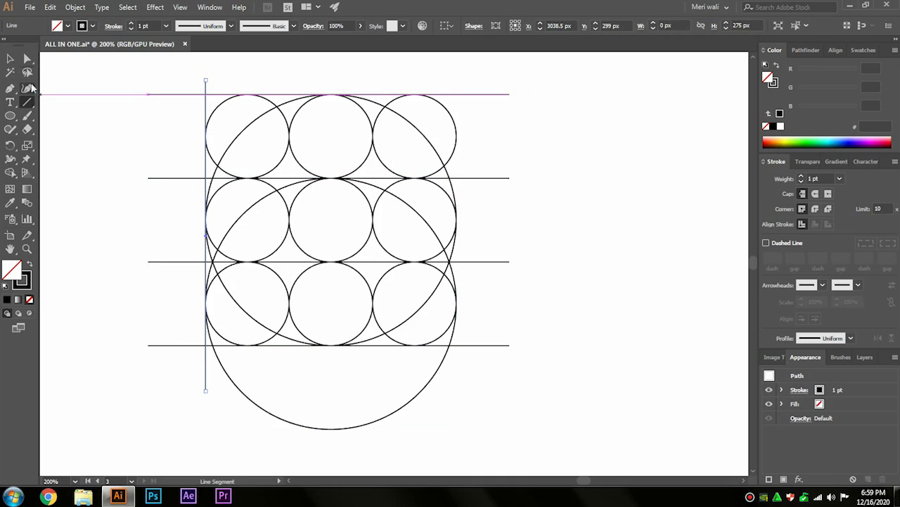
- Select all circles and lines and merge regions with Shape Builder into the black curved upper arm and rounded lower stroke of an F
key(v)
key(ctrl+a)
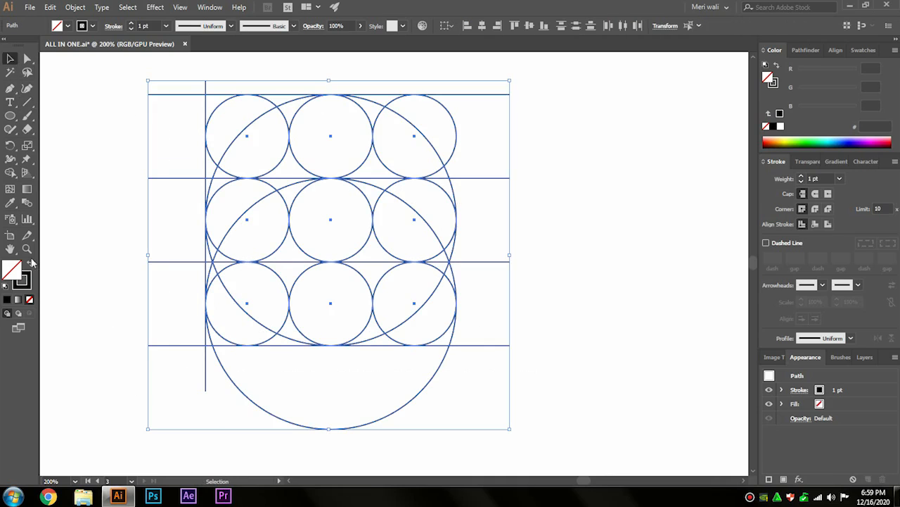
click(10, 172)
key(shift+x)
mouse_move(415, 144)
mouse_down()
mouse_move(374, 162)
mouse_move(325, 113)
mouse_move(277, 131)
mouse_move(263, 194)
mouse_move(245, 165)
mouse_move(227, 188)
mouse_up()
drag(213, 251, 210, 261)
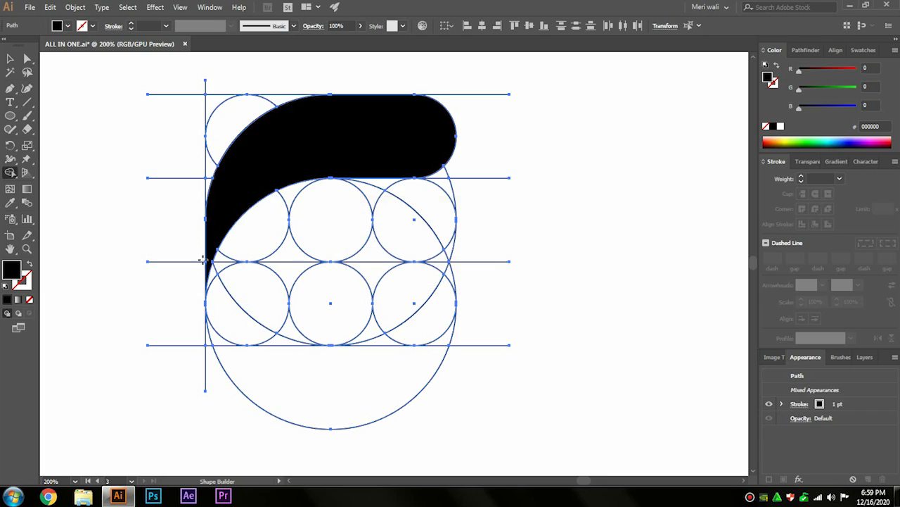
drag(276, 266, 275, 283)
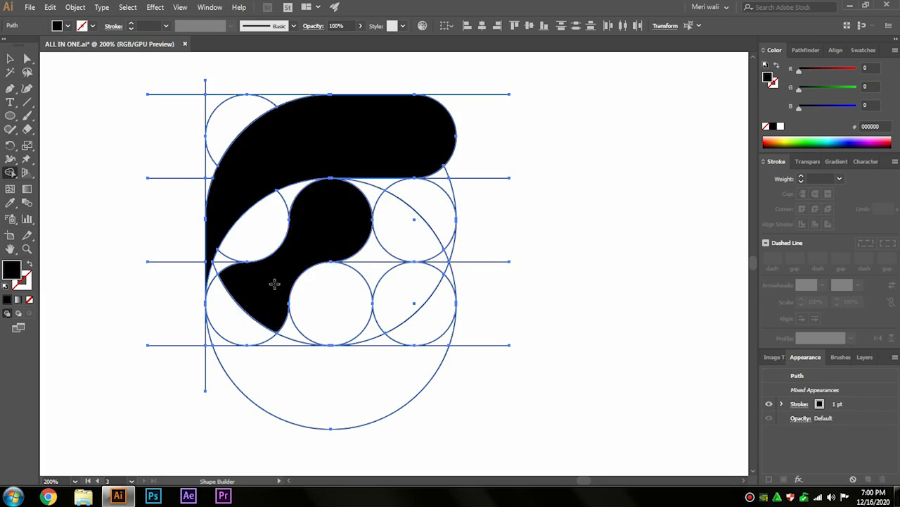
drag(242, 316, 225, 298)
- Move the curved F shapes clear of the construction geometry and delete the leftover circles and lines
drag(228, 258, 588, 244)
click(27, 58)
click(461, 254)
click(278, 246)
shift+click(211, 184)
drag(472, 85, 181, 457)
key(Delete)
drag(394, 345, 309, 353)
- Move both F shapes back to the middle of the artboard and turn them into black outlines with no fill
click(656, 165)
shift+click(610, 247)
drag(610, 247, 338, 250)
click(29, 299)
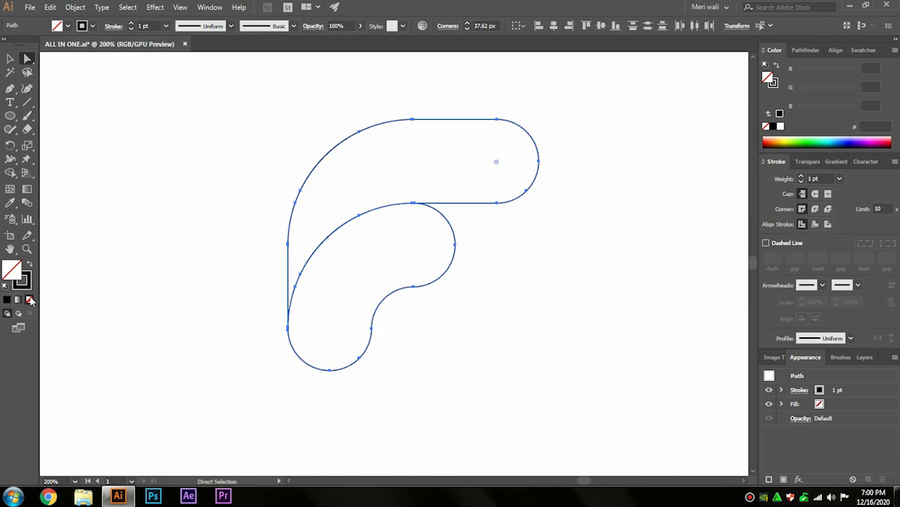
- Set the stroke weight of both F outlines to 12 pt
click(9, 58)
click(802, 176)
click(802, 176)
click(802, 176)
click(802, 177)
click(802, 177)
click(802, 177)
click(802, 176)
click(802, 177)
click(802, 178)
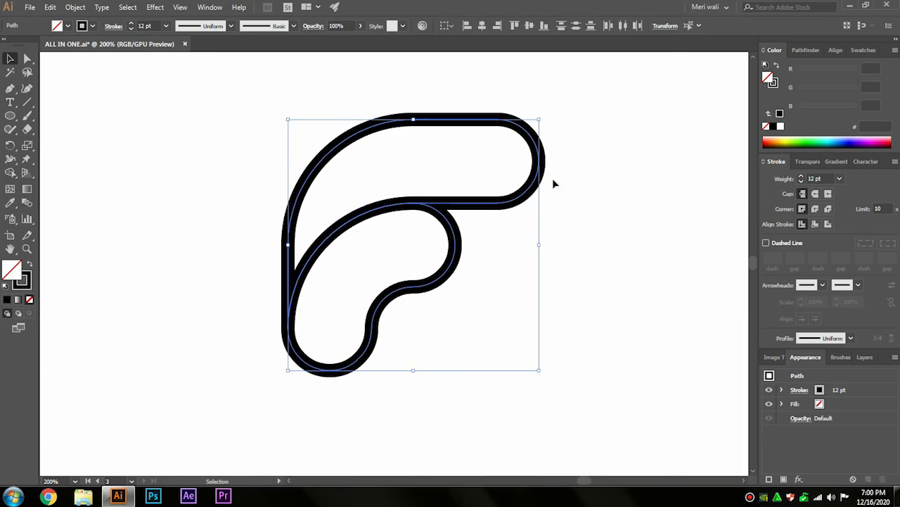
- Reposition the outlined F and shorten its upper arm by shifting the rounded right end inward, making that shape 211 px wide
drag(491, 206, 470, 216)
click(26, 59)
drag(564, 111, 463, 218)
key(v)
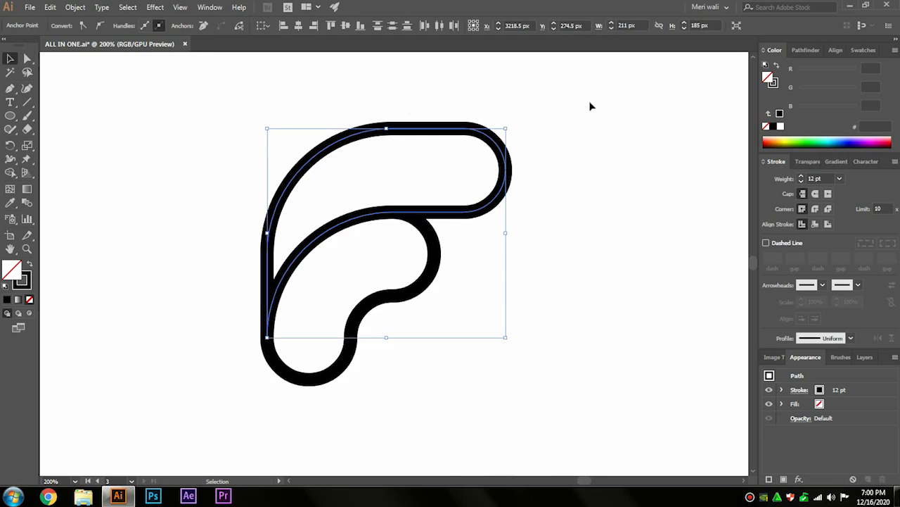
drag(417, 240, 416, 250)
click(602, 230)
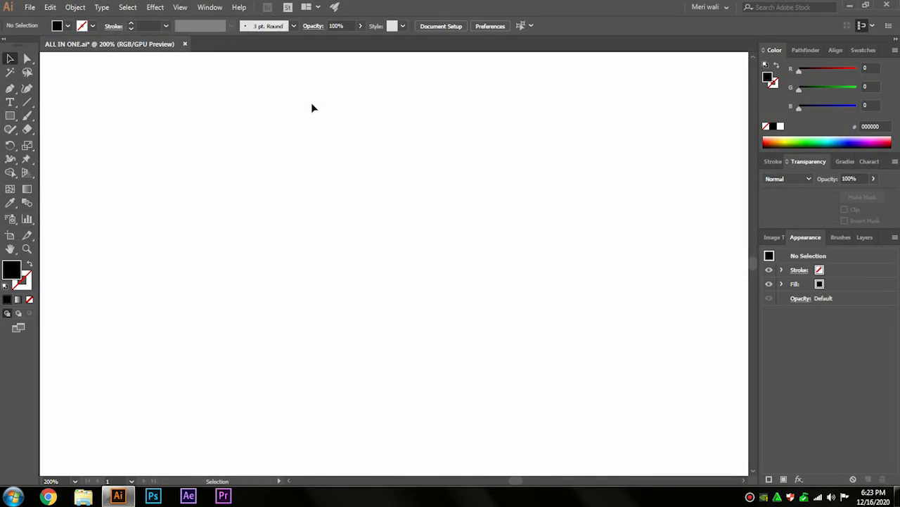
- Draw a horizontal 1 pt black line without fill, duplicate it into a pair, and repeat the pair downward to make four pairs
click(30, 264)
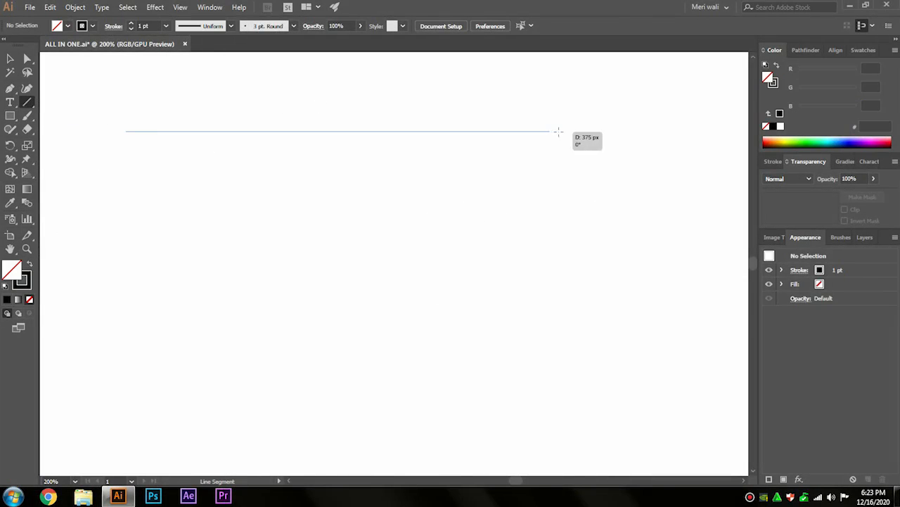
drag(543, 131, 567, 131)
click(11, 61)
drag(279, 131, 277, 161)
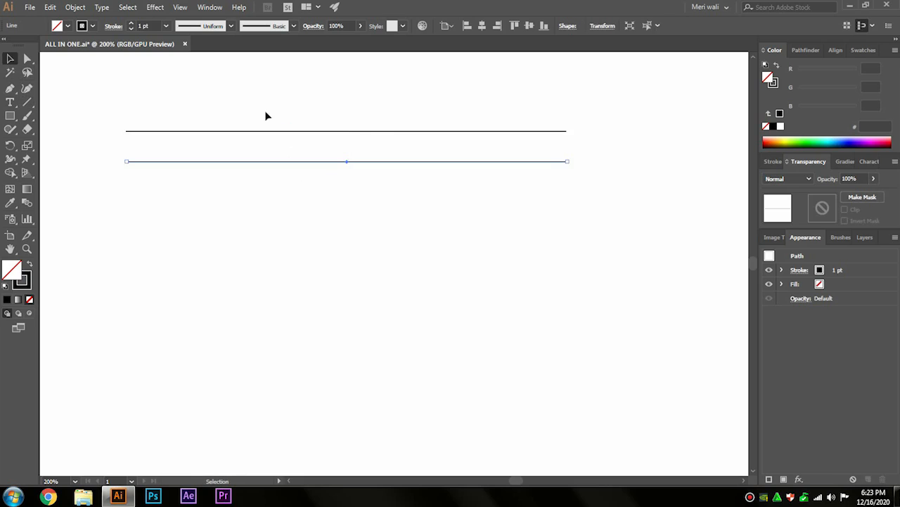
shift+click(326, 131)
drag(326, 132, 329, 184)
key(ctrl+d)
key(ctrl+d)
- Add a single horizontal line below the four pairs and shift the whole set toward the middle of the artboard
click(325, 347)
drag(324, 310, 324, 380)
drag(327, 360, 365, 353)
- Copy the top five horizontal lines, rotate the copy to a steep diagonal and place it across the left part of the horizontals
click(358, 266)
drag(402, 235, 402, 235)
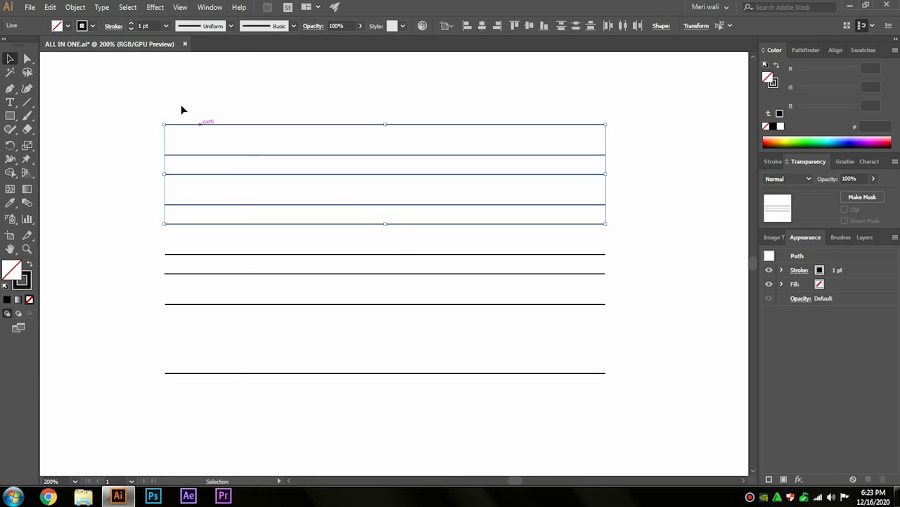
click(50, 7)
click(80, 87)
drag(165, 120, 275, 334)
drag(340, 347, 262, 435)
- Copy a pair of the diagonal lines to the right to mark the slanted ends of the F's arms
drag(276, 406, 275, 415)
click(306, 408)
click(200, 401)
drag(200, 400, 399, 429)
- Select all lines and merge the two slanted bands of the F into black shapes with Shape Builder
key(ctrl+a)
key(shift+m)
key(shift+x)
mouse_move(204, 360)
mouse_down()
mouse_move(291, 202)
mouse_move(502, 198)
mouse_move(536, 137)
mouse_move(307, 148)
mouse_up()
mouse_move(280, 346)
mouse_down()
mouse_move(337, 235)
mouse_move(466, 261)
mouse_move(372, 306)
mouse_up()
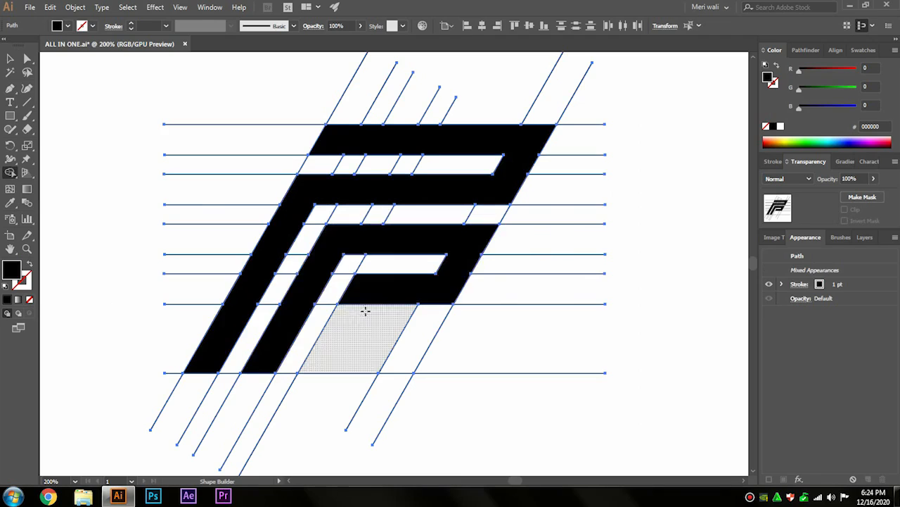
- Move the two black slanted shapes off the guide lines and delete all leftover guides
click(76, 481)
click(104, 318)
click(11, 71)
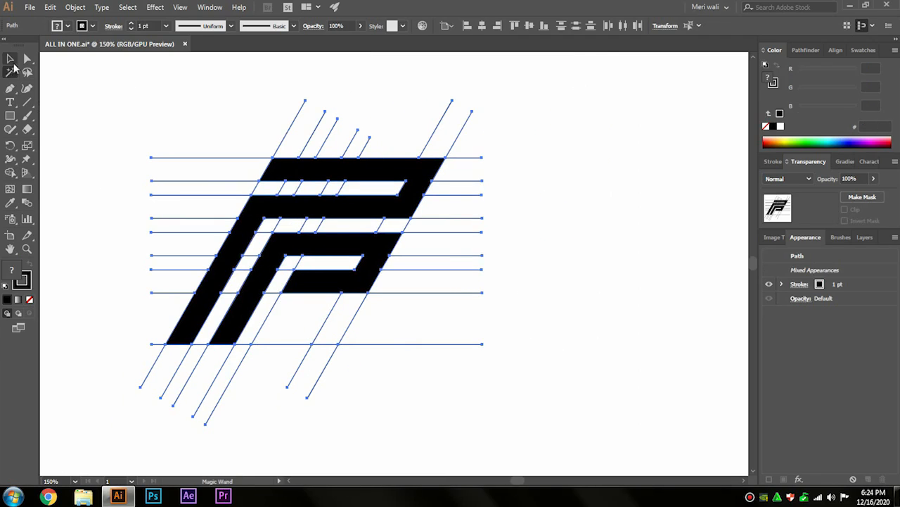
click(10, 58)
click(232, 133)
click(307, 171)
shift+click(380, 254)
drag(380, 254, 687, 250)
drag(516, 292, 533, 291)
drag(478, 81, 106, 415)
key(Delete)
- Move the slanted F back to the middle of the artboard and enlarge it upward
drag(667, 110, 603, 242)
drag(603, 241, 337, 241)
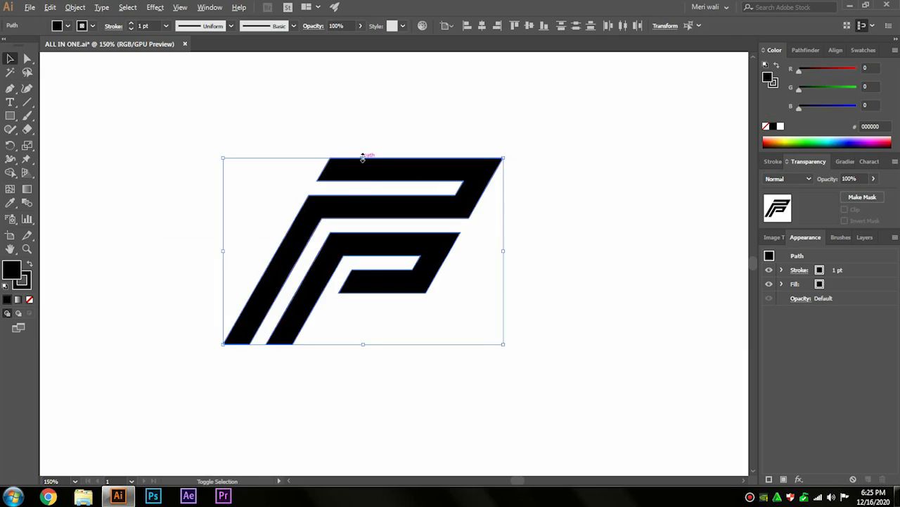
drag(363, 157, 363, 130)
click(566, 225)
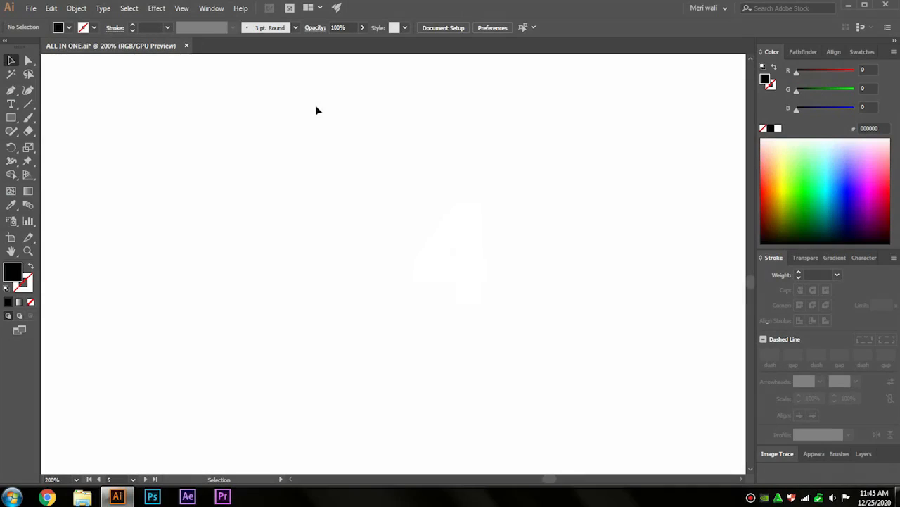
- Create a 100 x 100 px rectangular grid with six rows and six columns
drag(28, 104, 77, 146)
click(295, 197)
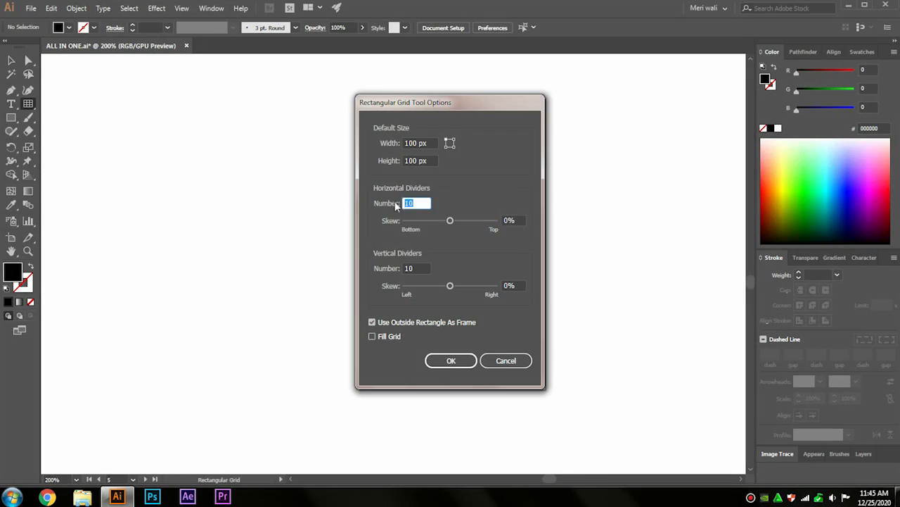
click(451, 361)
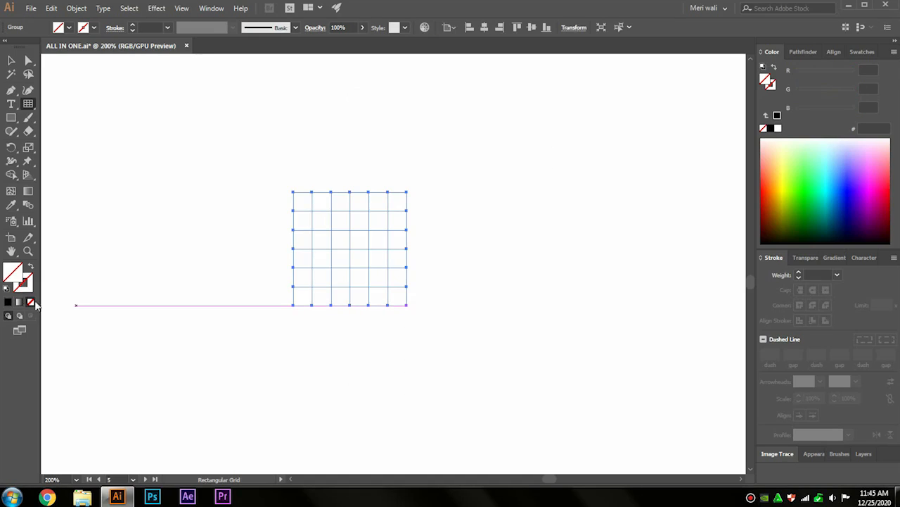
- Give the grid a black outline and enlarge it proportionally from its centre
click(8, 301)
key(v)
drag(344, 191, 347, 122)
- With a black fill, use Shape Builder to remove the leftmost grid column and merge the blocks framing the white F
click(30, 266)
drag(251, 387, 249, 89)
drag(275, 338, 282, 141)
drag(344, 135, 454, 134)
mouse_move(364, 351)
mouse_down()
mouse_move(372, 315)
mouse_move(418, 352)
mouse_move(455, 312)
mouse_move(467, 225)
mouse_up()
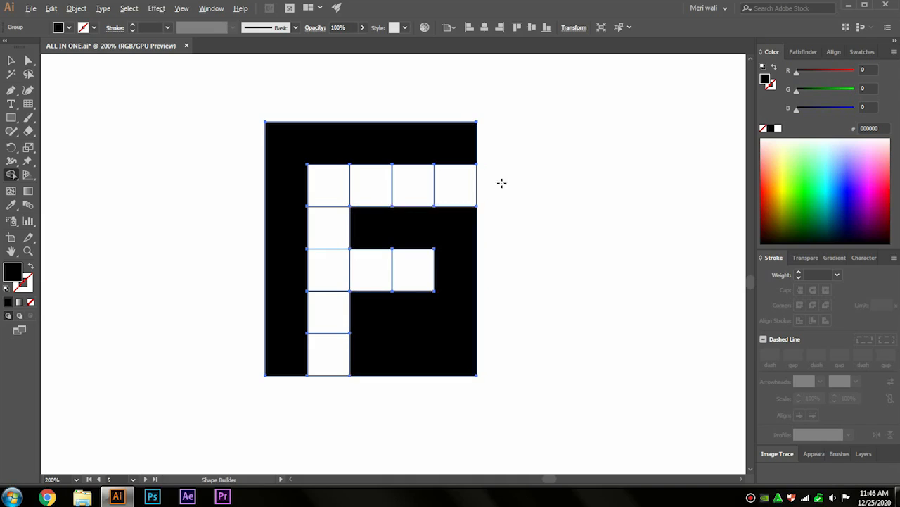
- Delete the leftover empty cells that form the white F and reposition the finished black mark
mouse_move(466, 184)
mouse_down()
mouse_move(335, 188)
mouse_move(396, 267)
mouse_move(323, 396)
mouse_up()
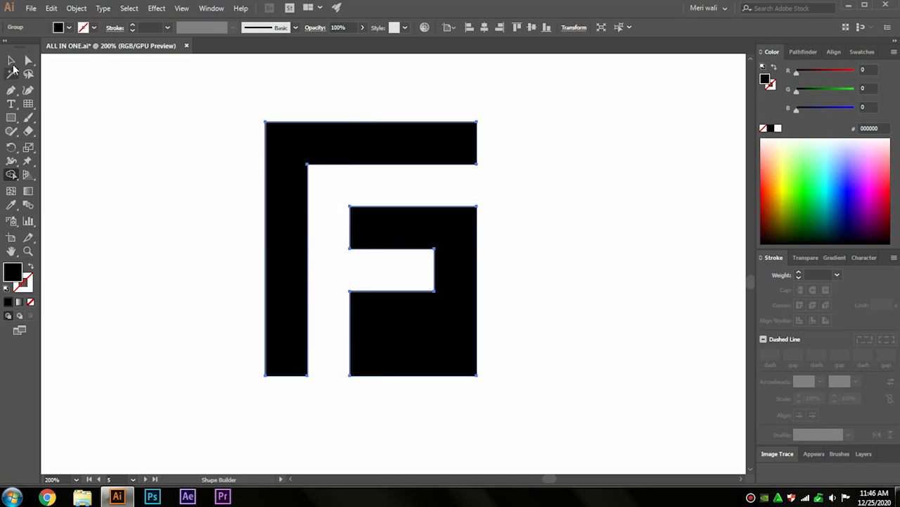
key(v)
drag(376, 129, 370, 136)
click(538, 130)
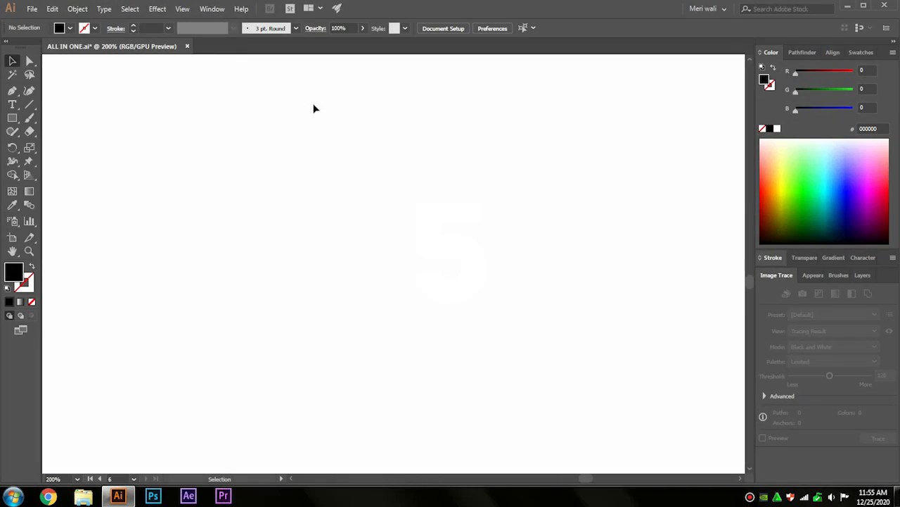
- Draw a horizontal 1 pt black line without fill, duplicate it into a pair, and repeat the pair downward to make three pairs
click(32, 267)
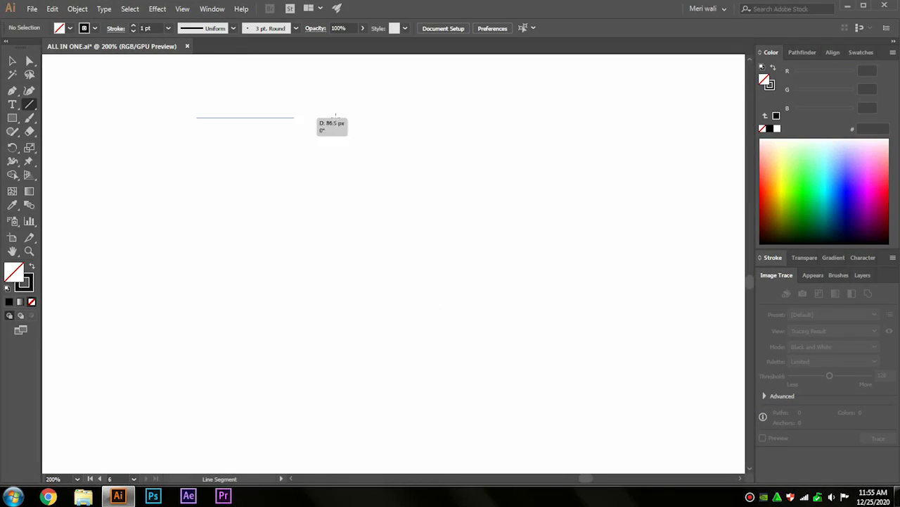
drag(494, 119, 494, 117)
drag(402, 118, 399, 160)
drag(440, 122, 450, 185)
key(ctrl+d)
- Copy the lowest horizontal line, rotate the copy vertical and position it across all three line pairs near their left ends
click(555, 157)
drag(523, 220, 525, 258)
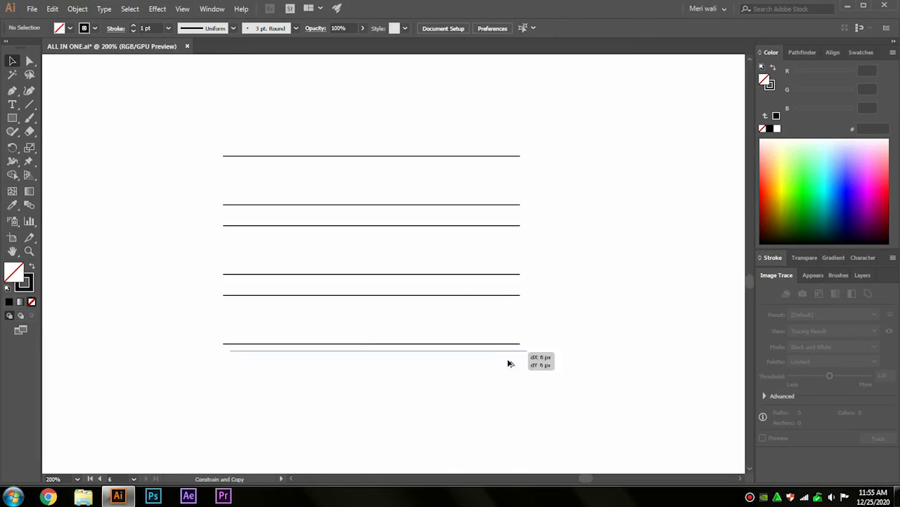
drag(505, 352, 508, 385)
drag(373, 364, 261, 240)
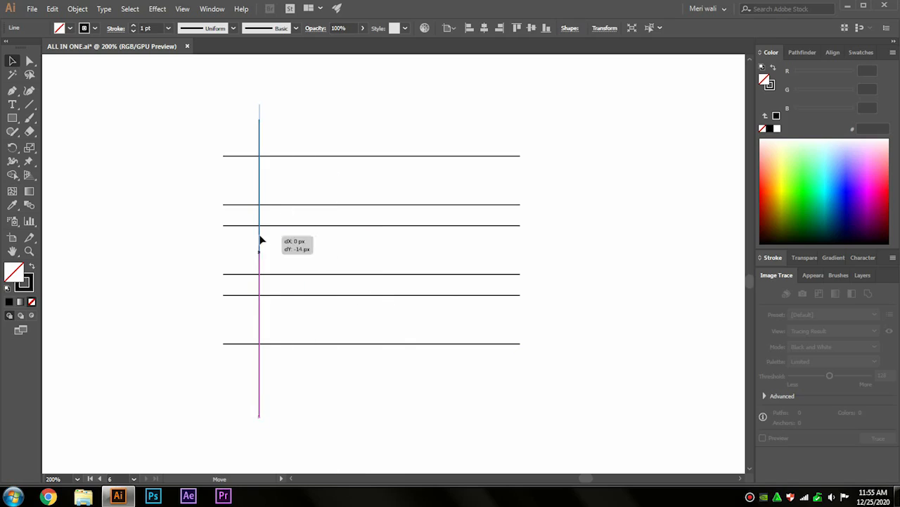
click(186, 233)
- Draw an 86 px circle centred on the uppermost line and place three copies along the line pairs, stepping down toward the vertical line
key(l)
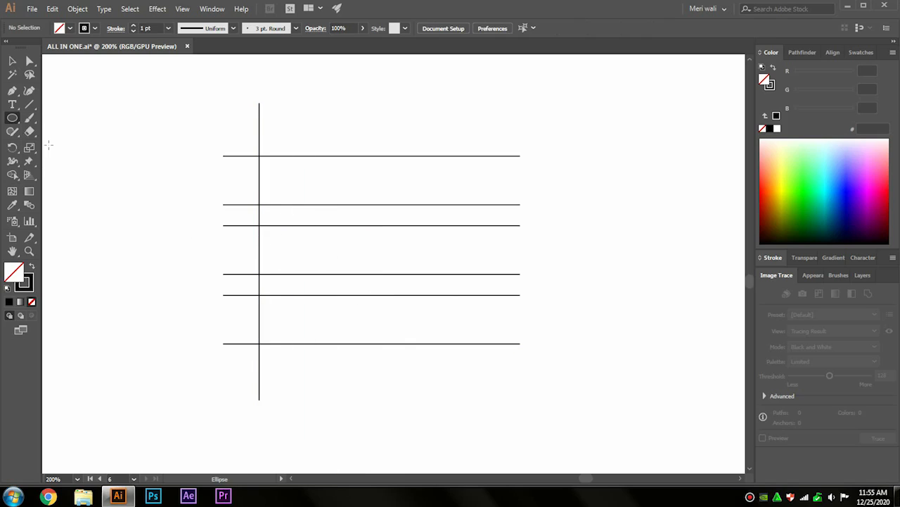
drag(351, 205, 448, 132)
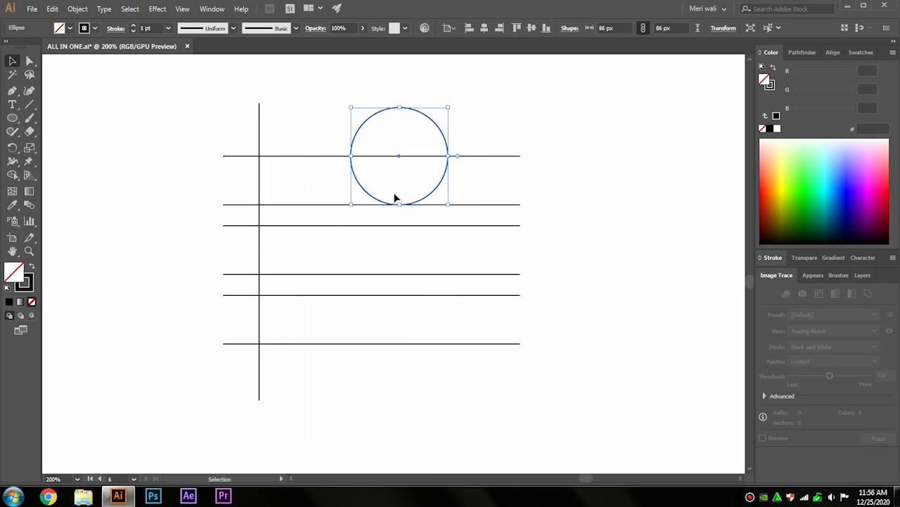
drag(443, 188, 336, 325)
- Select all the guides and, with a black fill, use Shape Builder to merge the regions forming the three round-ended bars of the F
drag(593, 109, 175, 392)
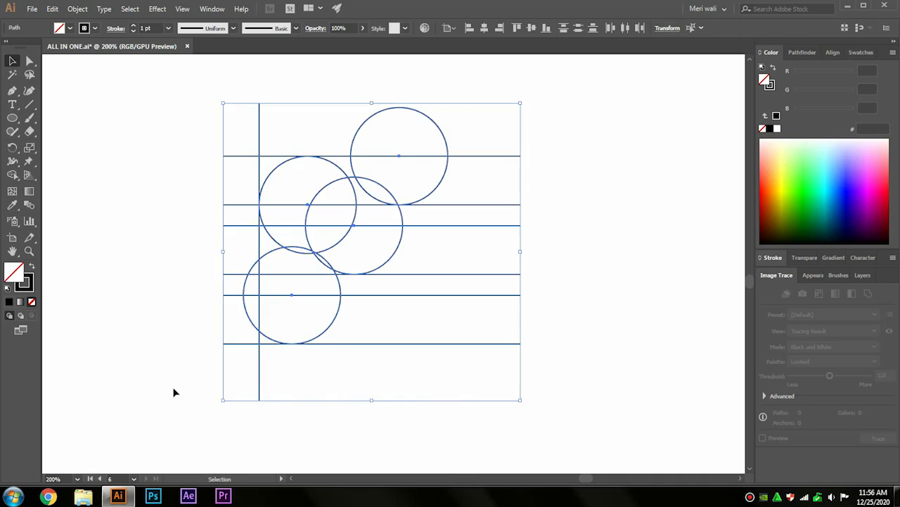
key(shift+m)
key(shift+x)
drag(411, 188, 282, 184)
drag(313, 248, 329, 271)
click(305, 318)
- Cut the three black bars, delete all remaining line and circle guides, then paste the bars back and reposition the mark
click(29, 61)
click(317, 211)
click(325, 187)
shift+click(316, 247)
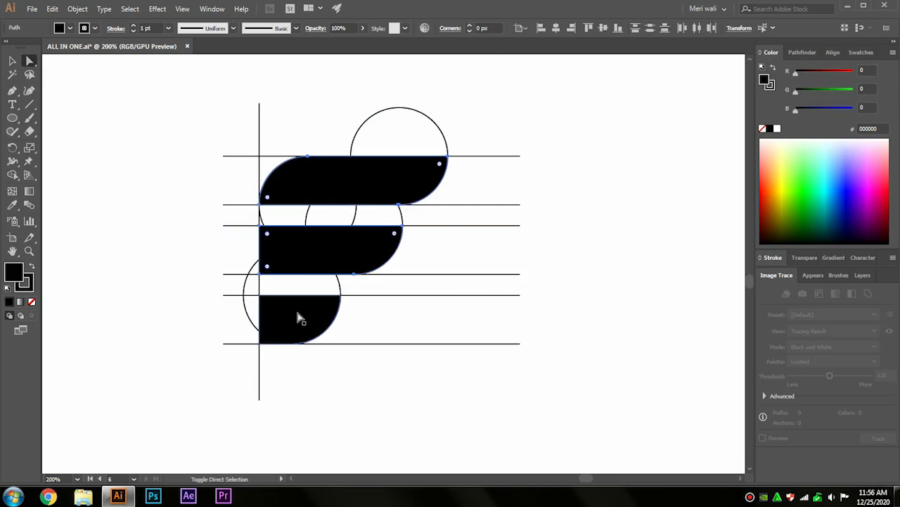
shift+click(303, 312)
key(ctrl+x)
drag(573, 92, 169, 438)
key(Delete)
key(ctrl+v)
key(v)
mouse_move(396, 170)
mouse_down()
mouse_move(395, 143)
mouse_move(401, 170)
mouse_up()
click(562, 252)
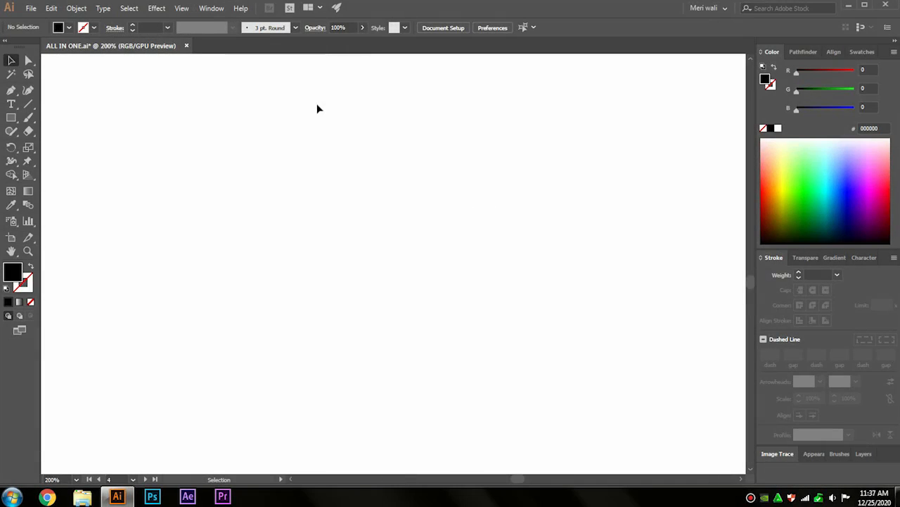
- Create a 3-sided polygon with a 74.0355 px radius and give it a black outline without fill
drag(12, 118, 49, 157)
click(293, 201)
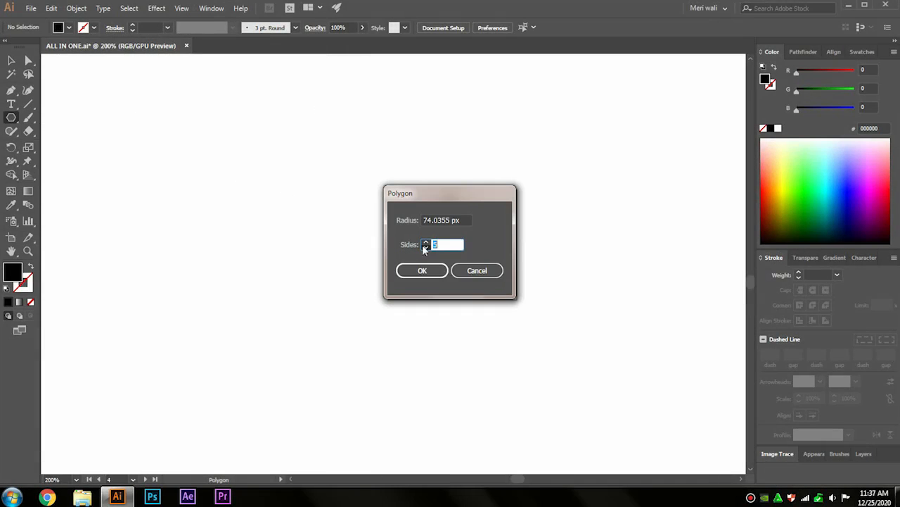
text(3)
click(422, 271)
click(30, 266)
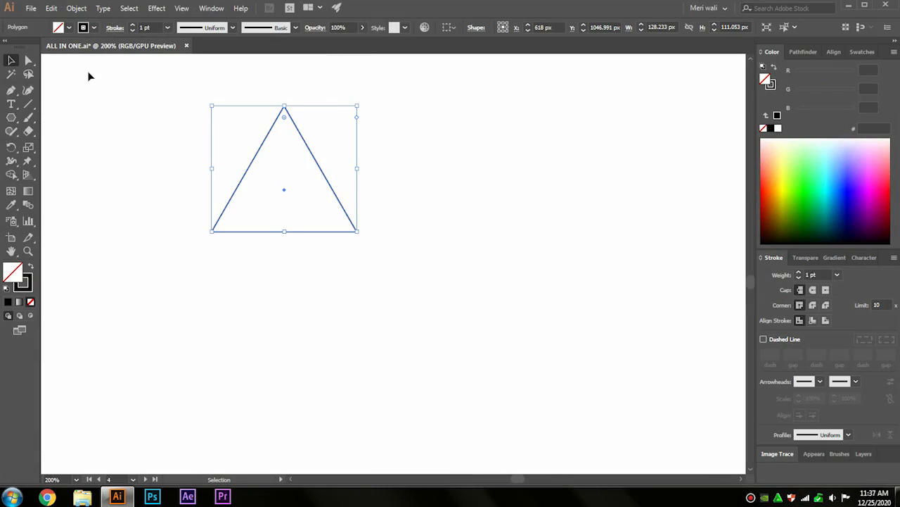
- Rotate the triangle 180°, enlarge and reposition it, and raise its lower corner point to make the triangle shallower
drag(353, 100, 239, 292)
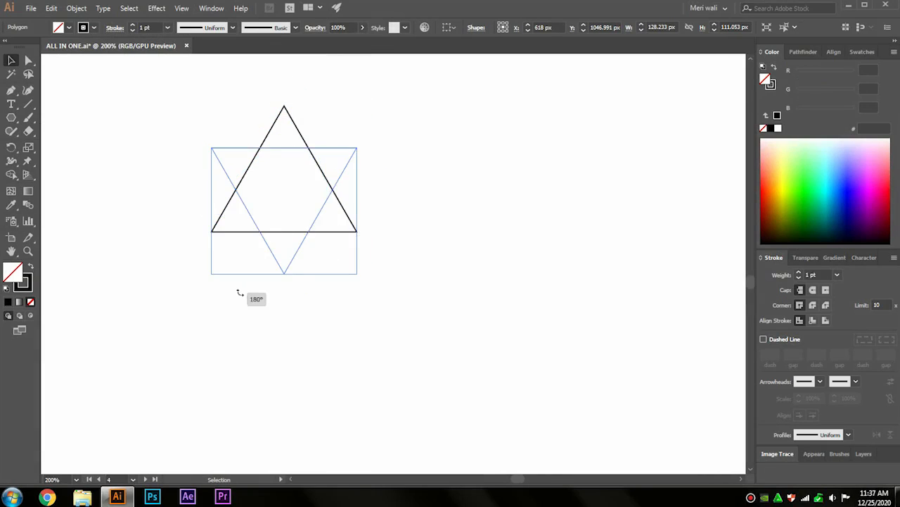
drag(293, 263, 333, 269)
drag(324, 152, 324, 125)
click(29, 60)
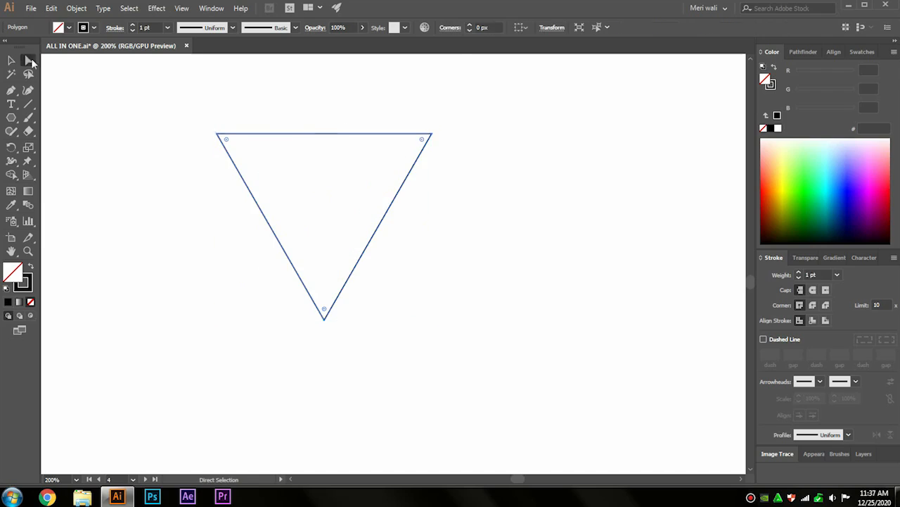
drag(325, 321, 325, 275)
key(v)
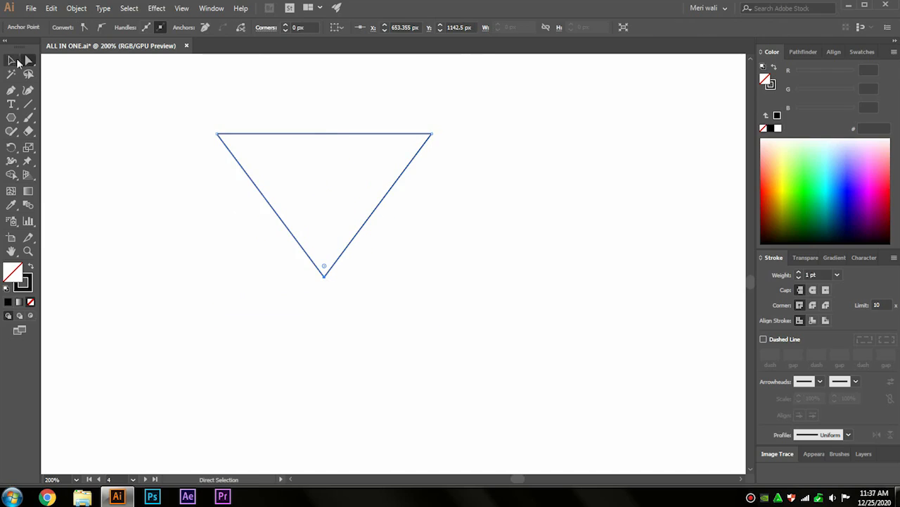
- Duplicate the inverted triangle diagonally down to the right, and copy the resulting pair downward to make four overlapping triangles
drag(251, 141, 302, 163)
key(ctrl+a)
drag(365, 163, 378, 207)
click(501, 94)
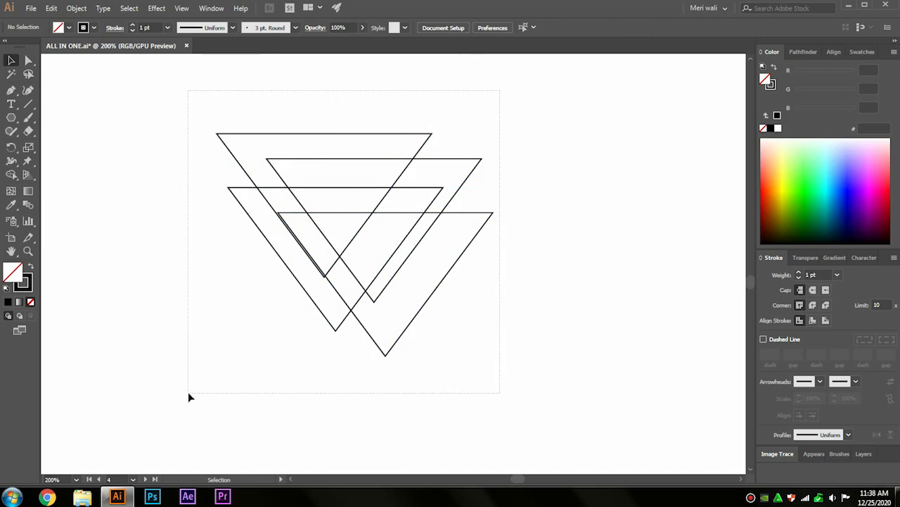
- Select all four triangles and, with a black fill, use Shape Builder to merge the regions forming a slanted F
key(ctrl+a)
click(30, 269)
mouse_move(245, 139)
mouse_down()
mouse_move(287, 203)
mouse_move(261, 184)
mouse_move(540, 185)
mouse_up()
- Select and delete the leftover triangle pieces around the black slanted F
click(28, 61)
click(173, 78)
key(shift+Right)
drag(212, 375, 211, 374)
key(Delete)
- Enlarge the finished slanted F proportionally and reposition it on the artboard
key(v)
drag(575, 207, 323, 287)
drag(355, 214, 356, 185)
drag(356, 202, 356, 187)
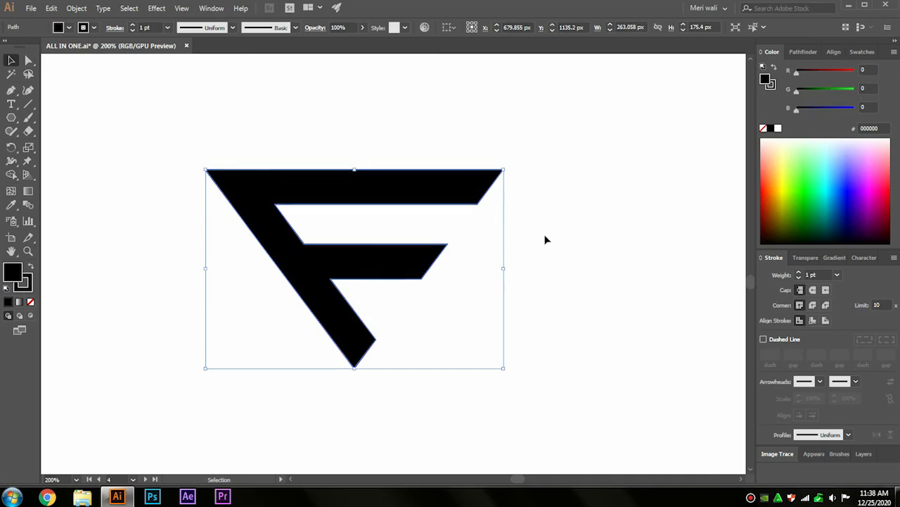
click(544, 240)
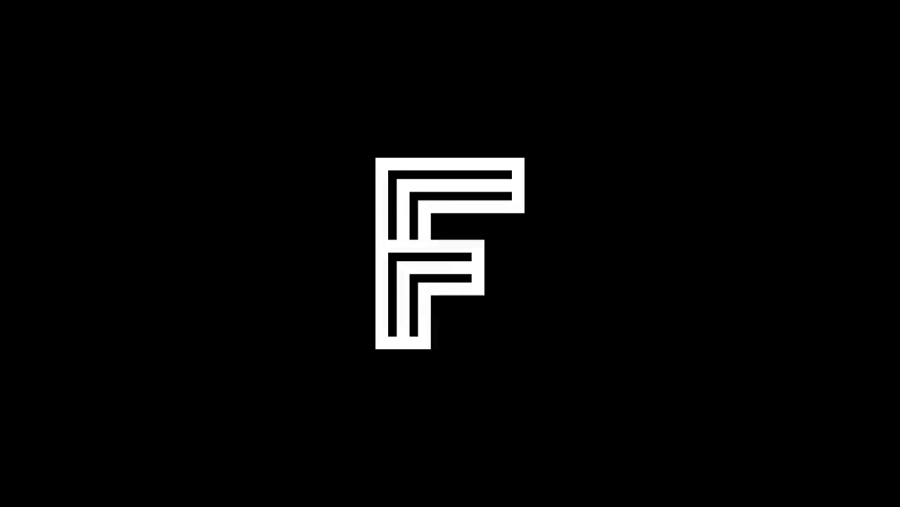